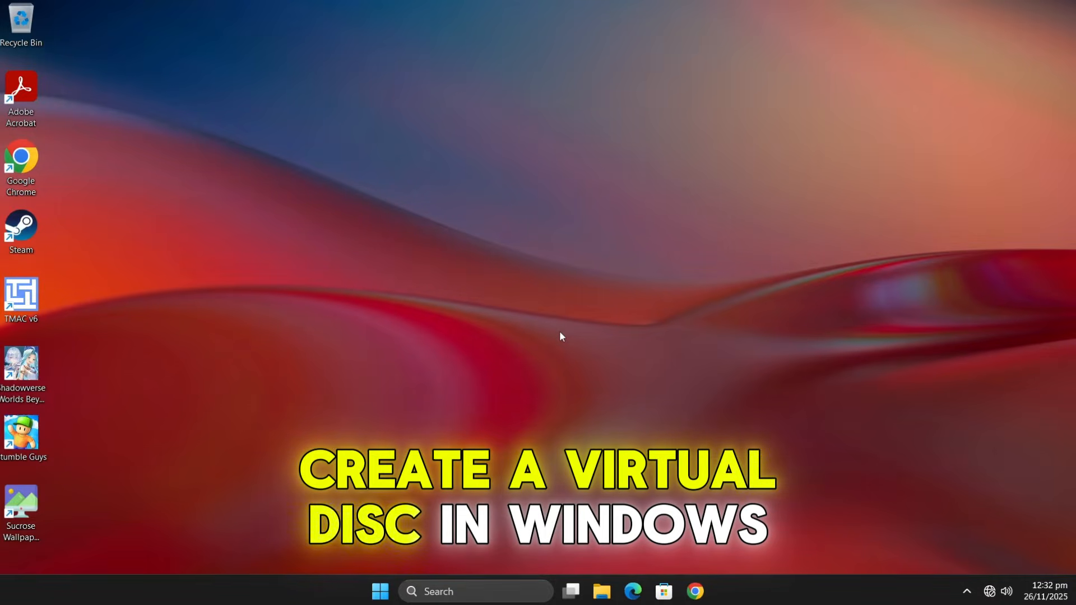
# Open the Disks & volumes page from the advanced storage settings in Windows Settings.
pyautogui.rightClick(387, 600)
pyautogui.click(380, 434)
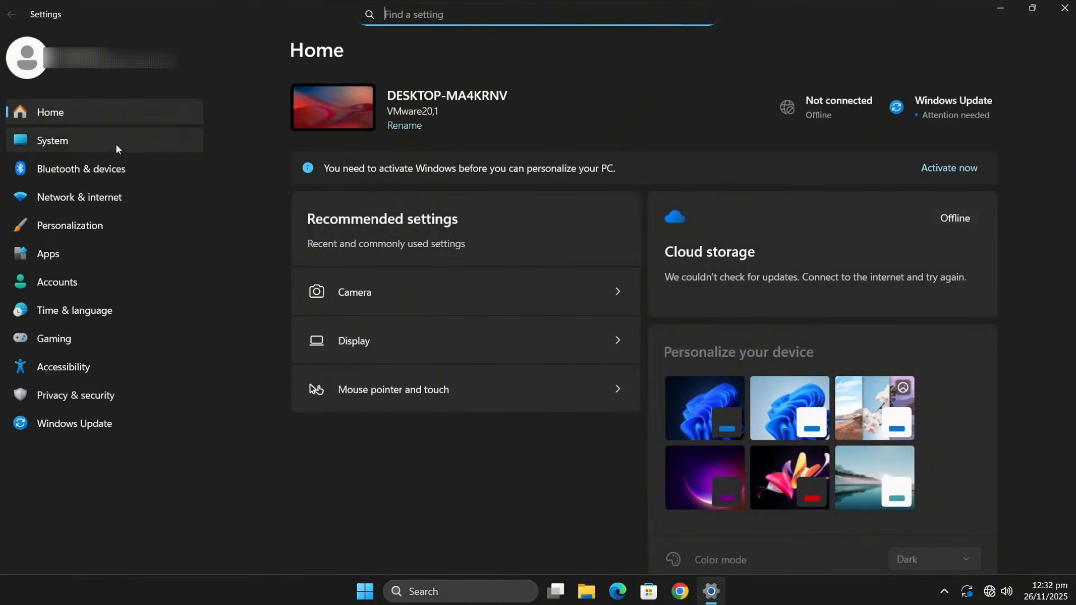
pyautogui.click(115, 143)
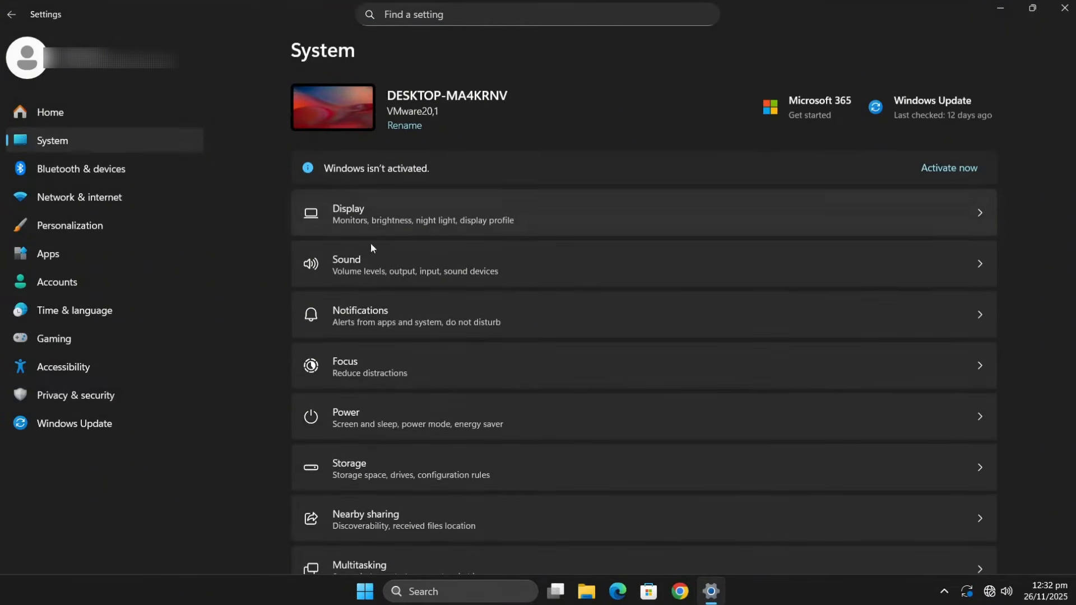
pyautogui.scroll(-3, 375, 252)
pyautogui.click(395, 322)
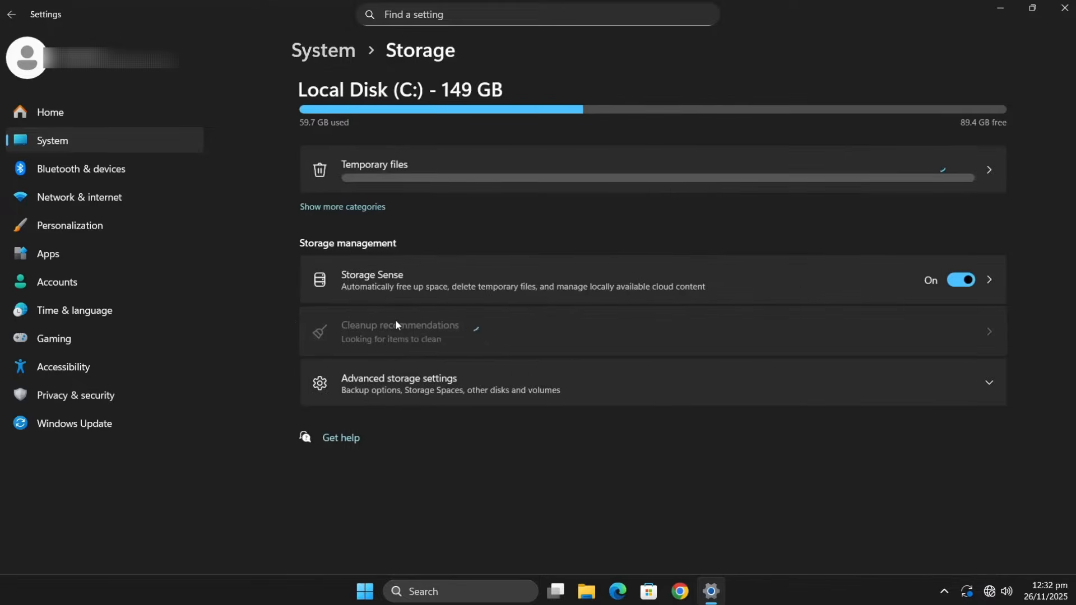
pyautogui.click(373, 390)
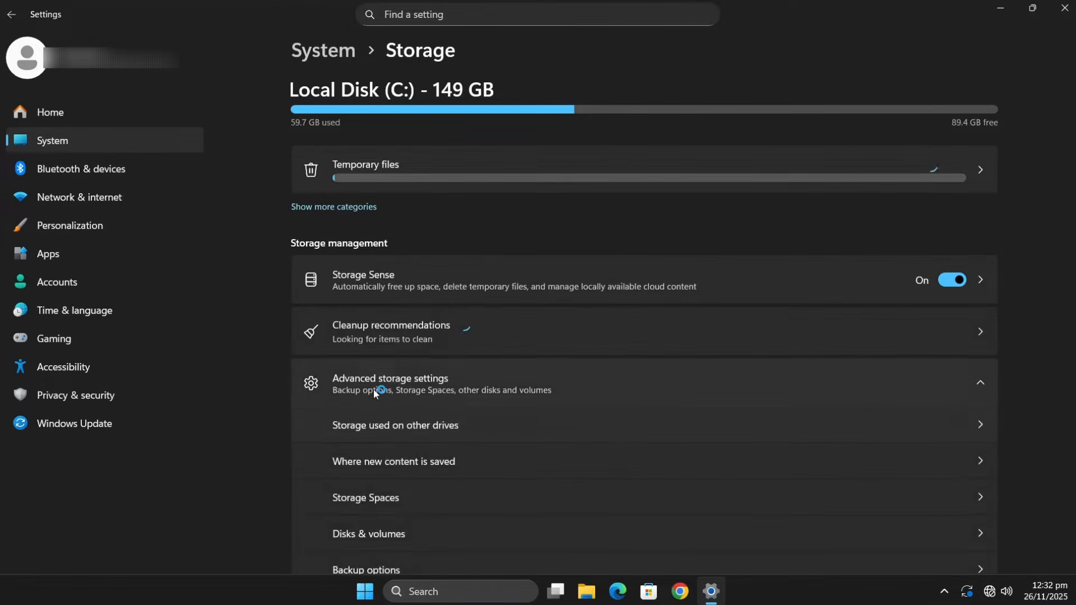
pyautogui.scroll(-5, 373, 389)
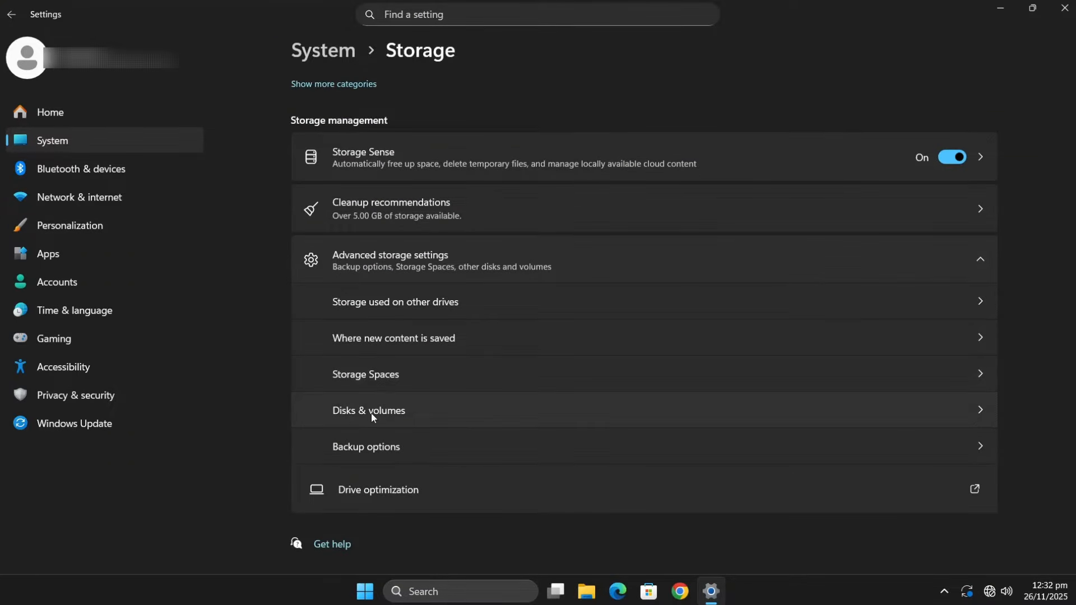
pyautogui.click(372, 416)
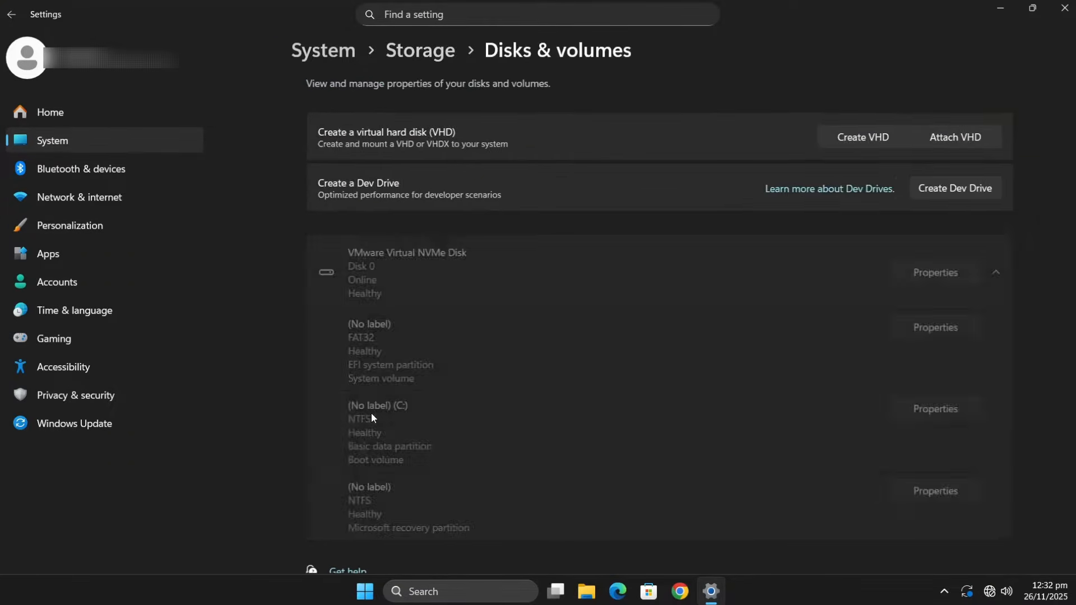
# Start a new virtual hard disk named "Virtual Disk" and set its location to the C:\ drive.
pyautogui.click(835, 139)
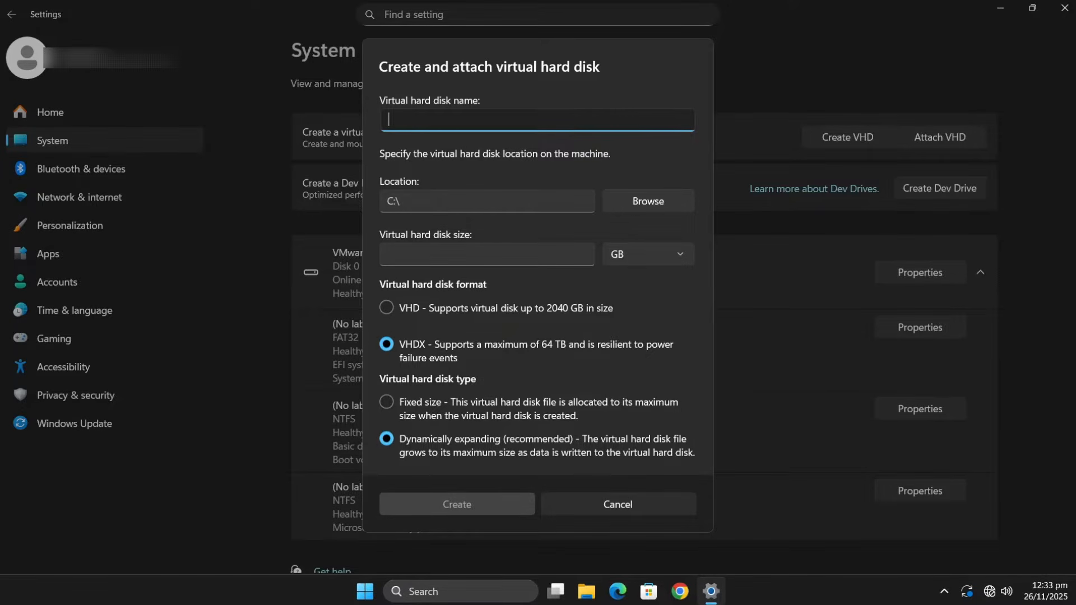
pyautogui.write('Virtual Disk')
pyautogui.click(619, 199)
pyautogui.scroll(-1, 34, 168)
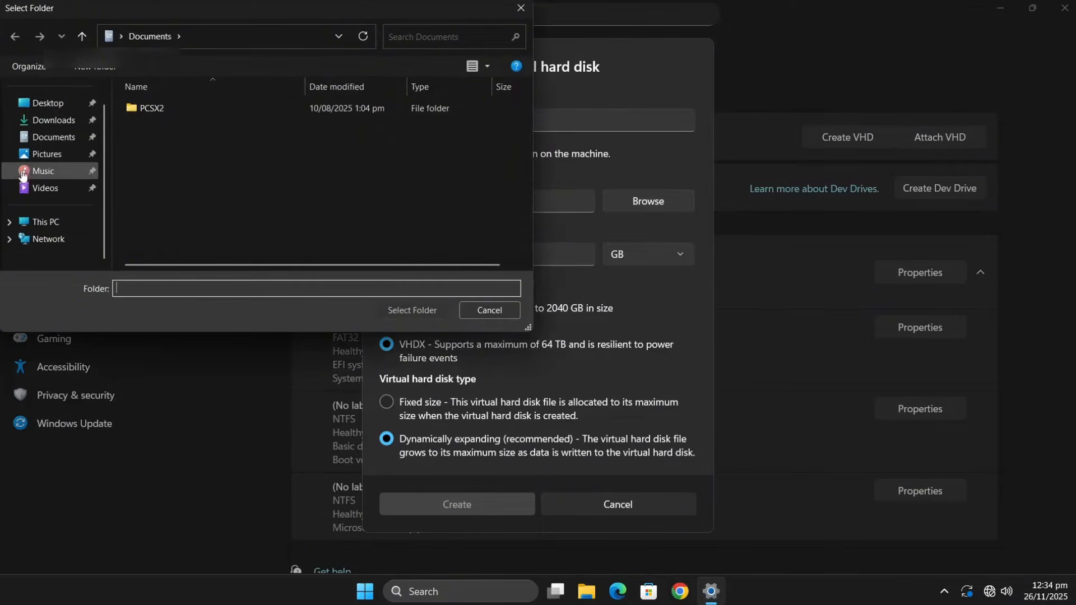
pyautogui.click(45, 222)
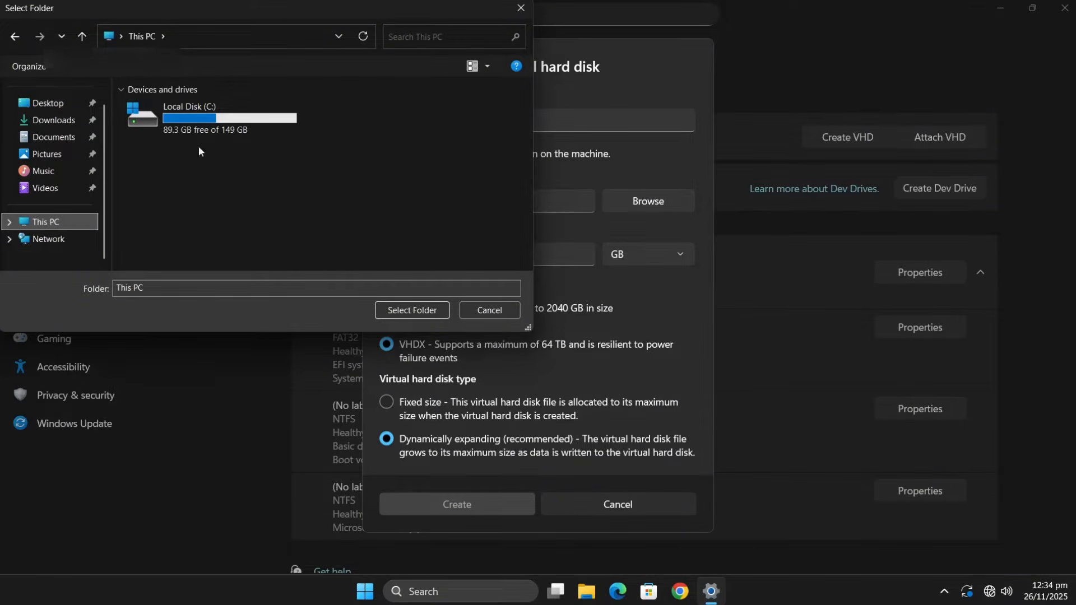
pyautogui.click(196, 124)
pyautogui.click(398, 307)
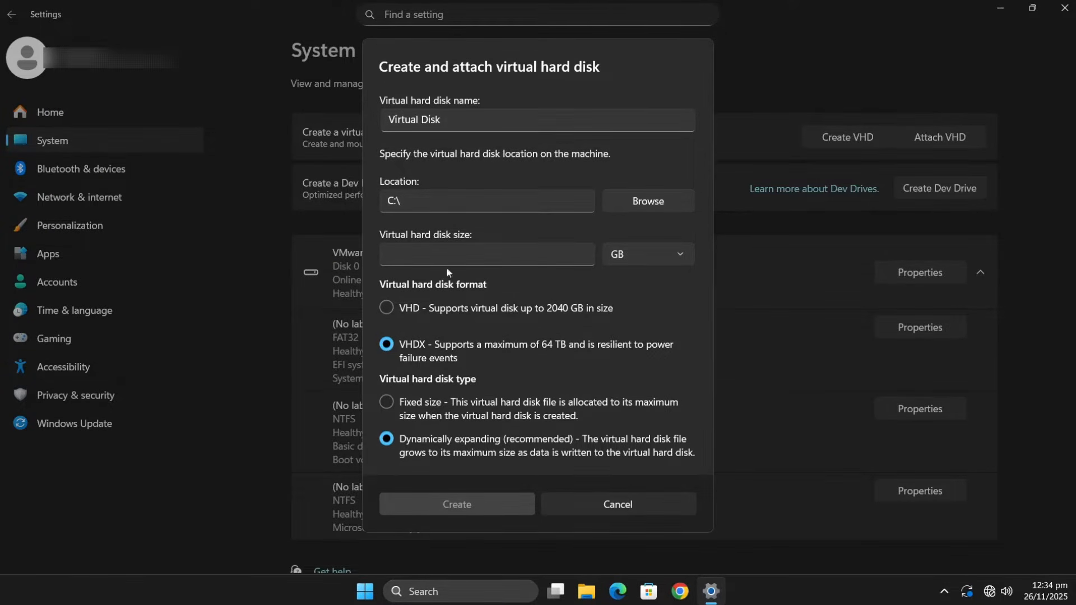
# Set the virtual hard disk size to 50 GB with the VHDX format, then create and attach it, approving both requests.
pyautogui.click(465, 253)
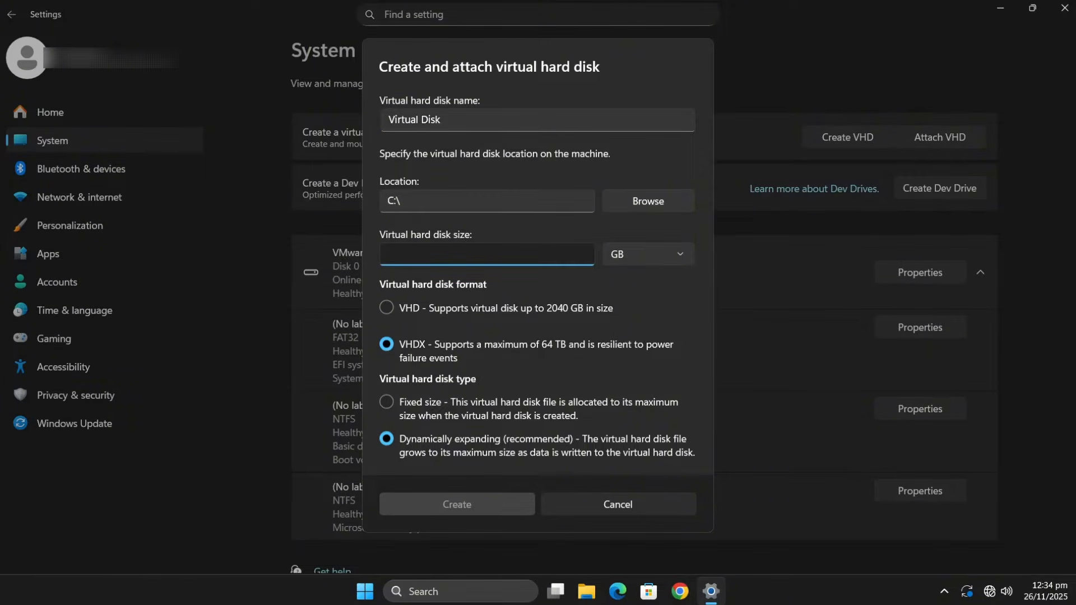
pyautogui.write('50')
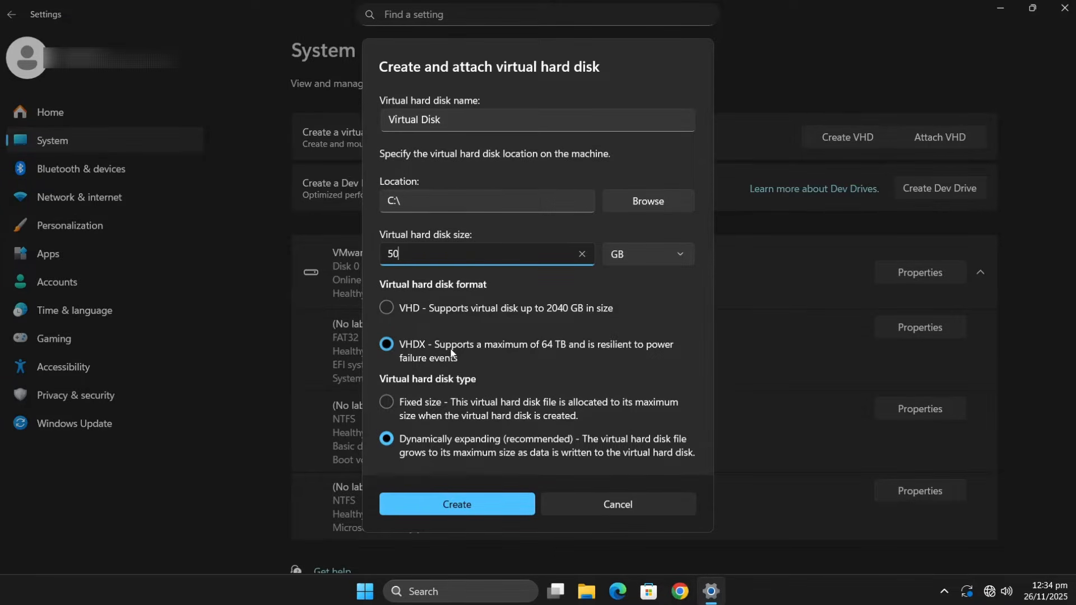
pyautogui.click(451, 353)
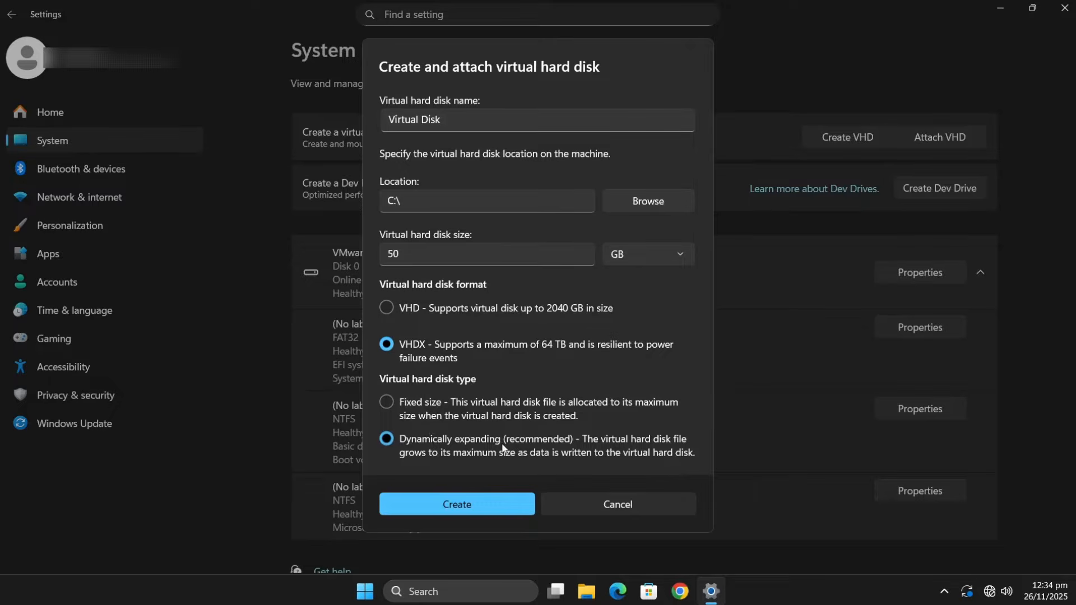
pyautogui.click(456, 508)
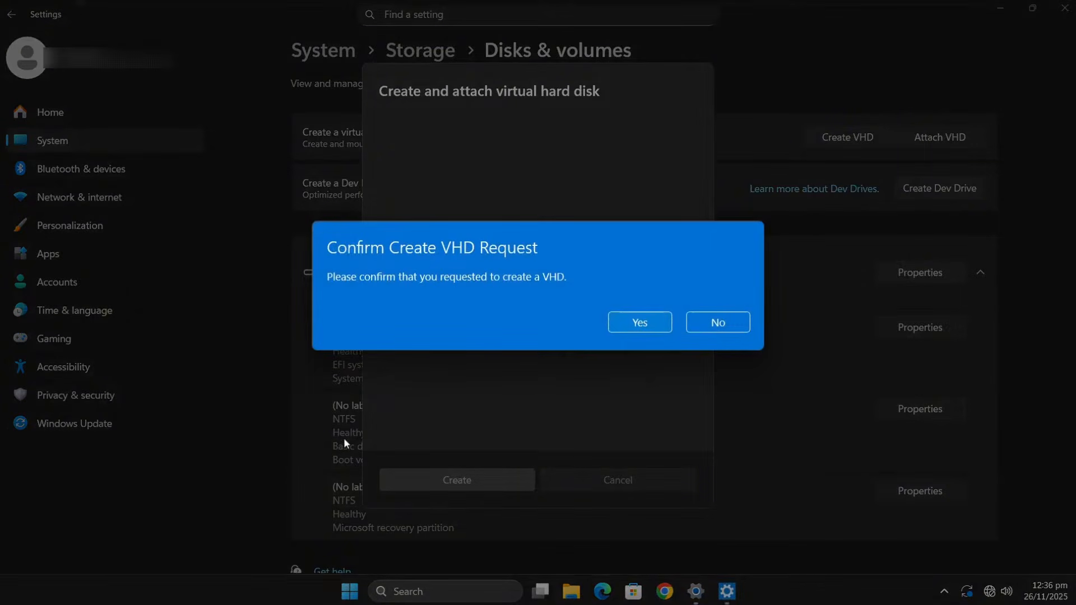
pyautogui.click(633, 326)
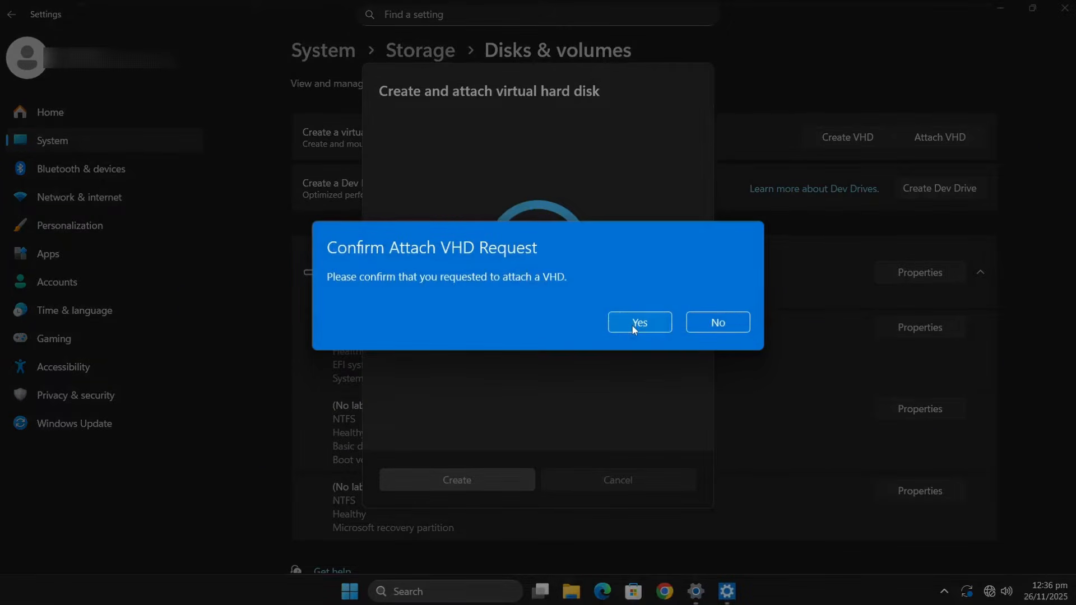
pyautogui.click(633, 326)
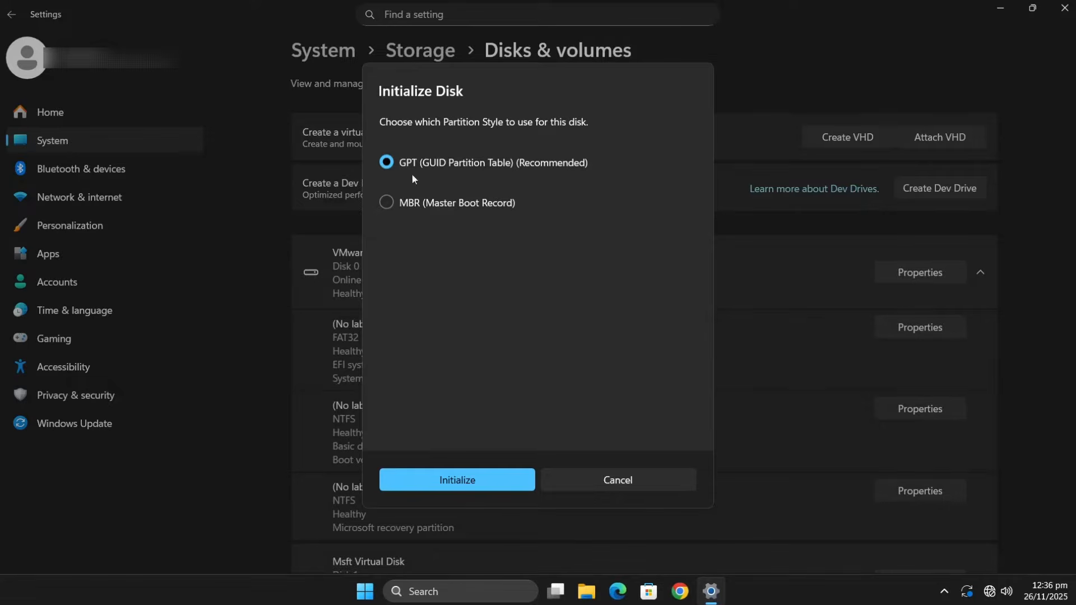
# Initialize the new disk as GPT and format its NTFS volume with the label "Virtual Disk" and drive letter F.
pyautogui.click(450, 483)
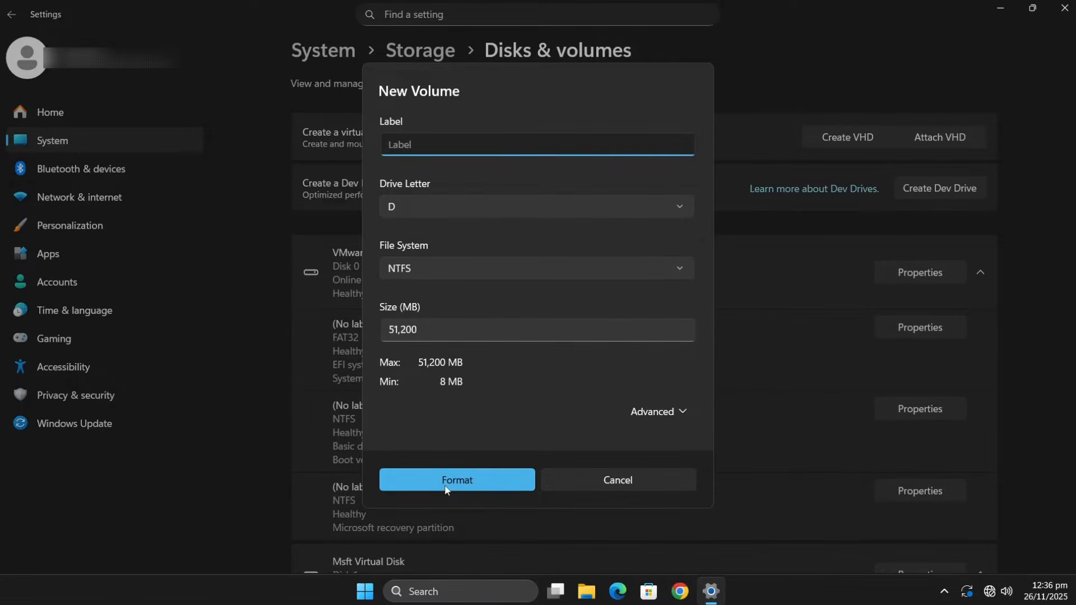
pyautogui.write('Virtual Dis')
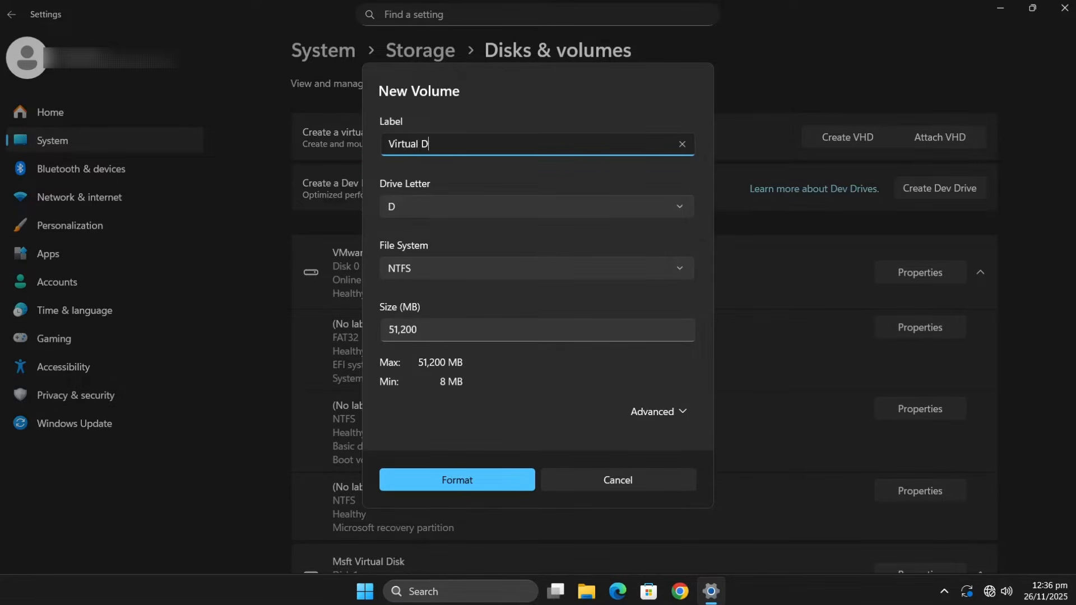
pyautogui.write('k')
pyautogui.click(436, 201)
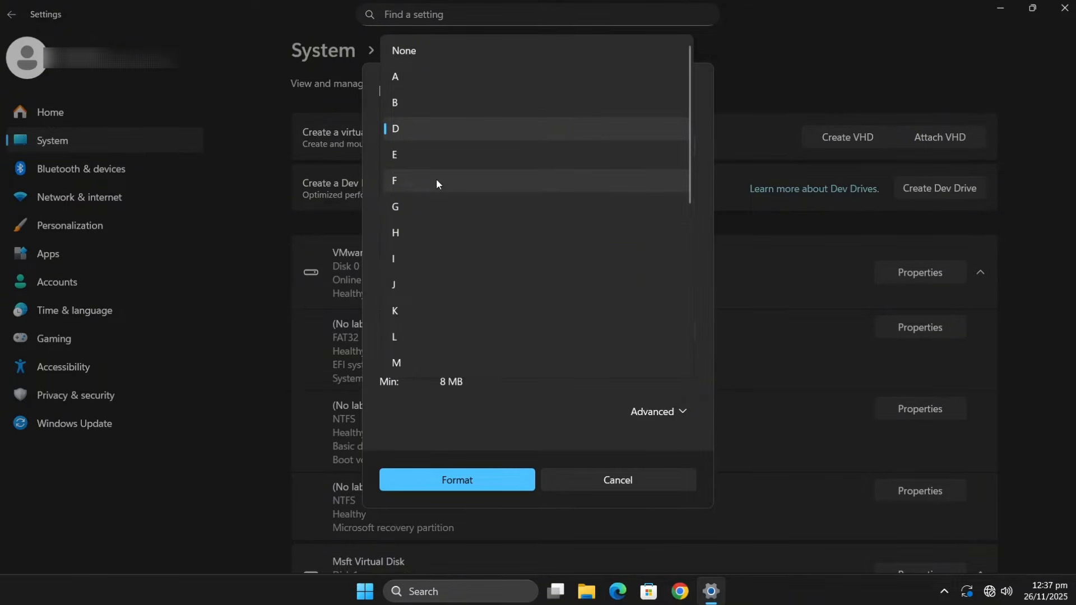
pyautogui.click(434, 174)
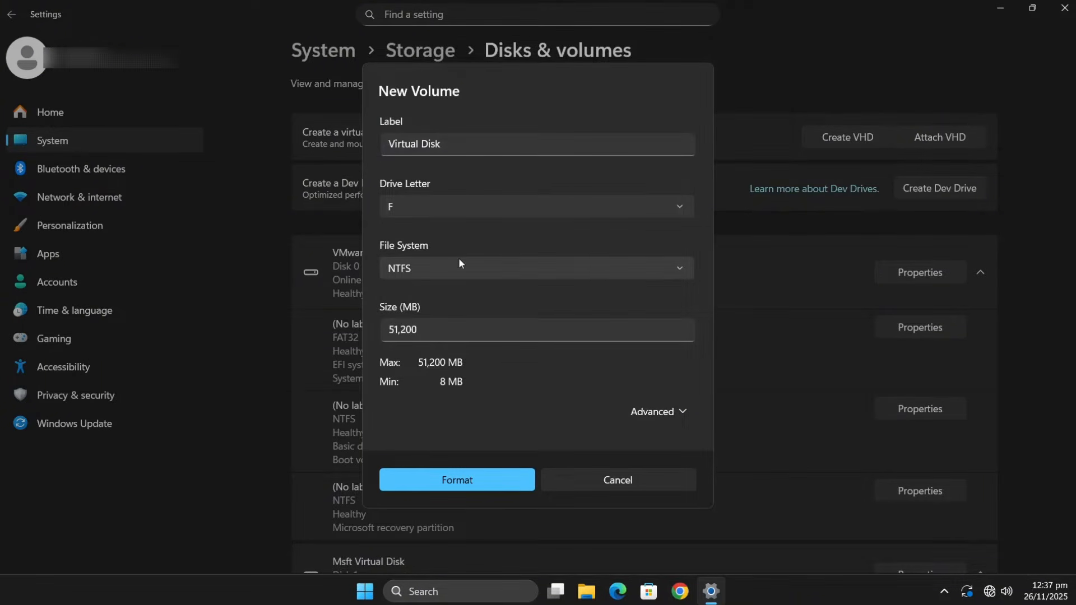
pyautogui.click(443, 485)
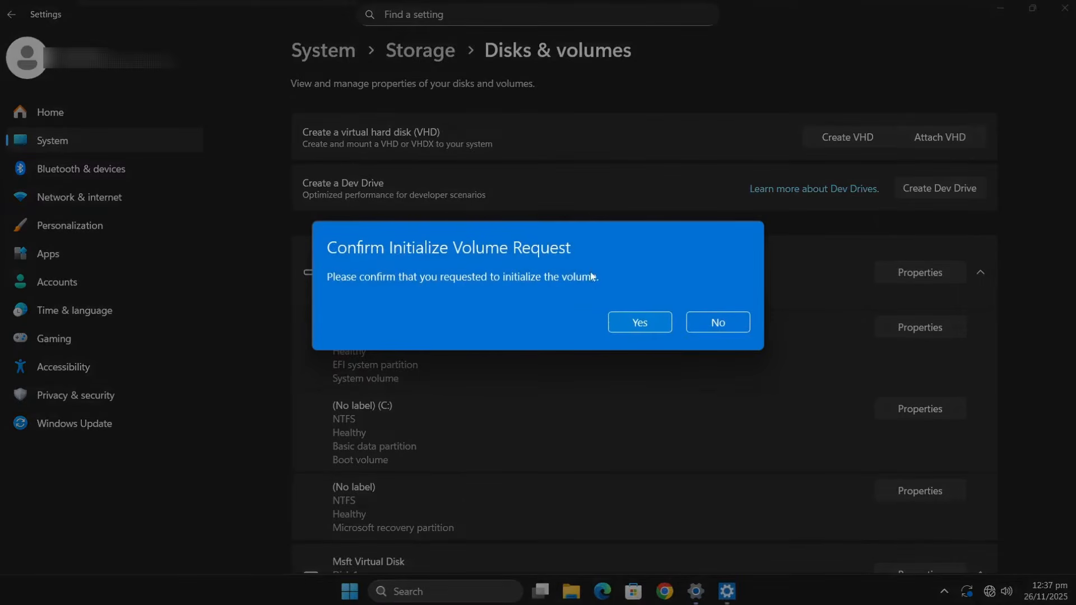
pyautogui.click(650, 324)
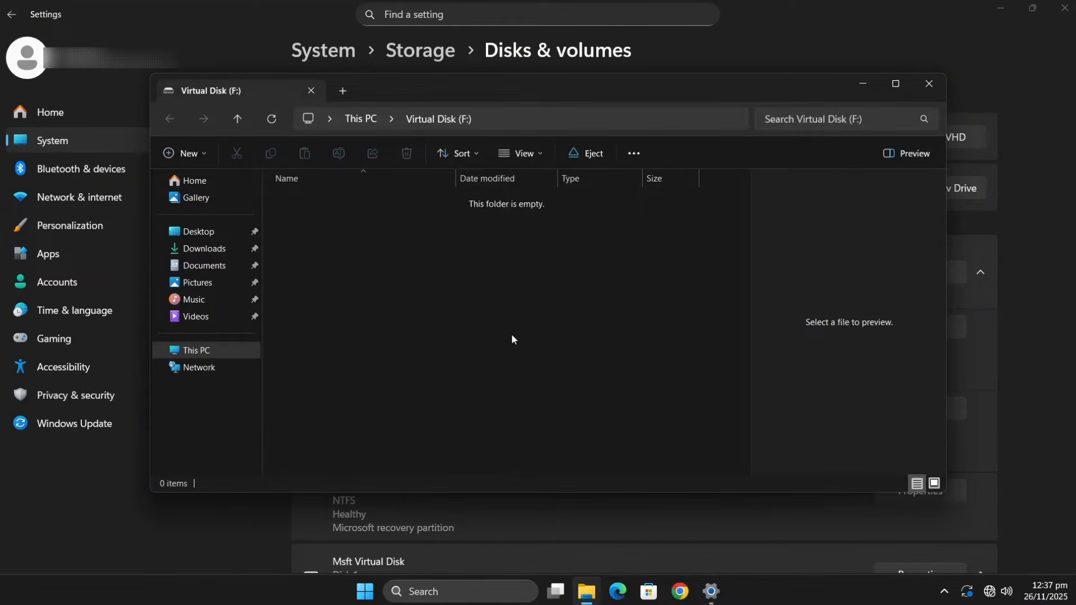
# Check the new Virtual Disk (F:) drive in This PC and locate its disk image file on Local Disk (C:).
pyautogui.click(373, 123)
pyautogui.click(475, 268)
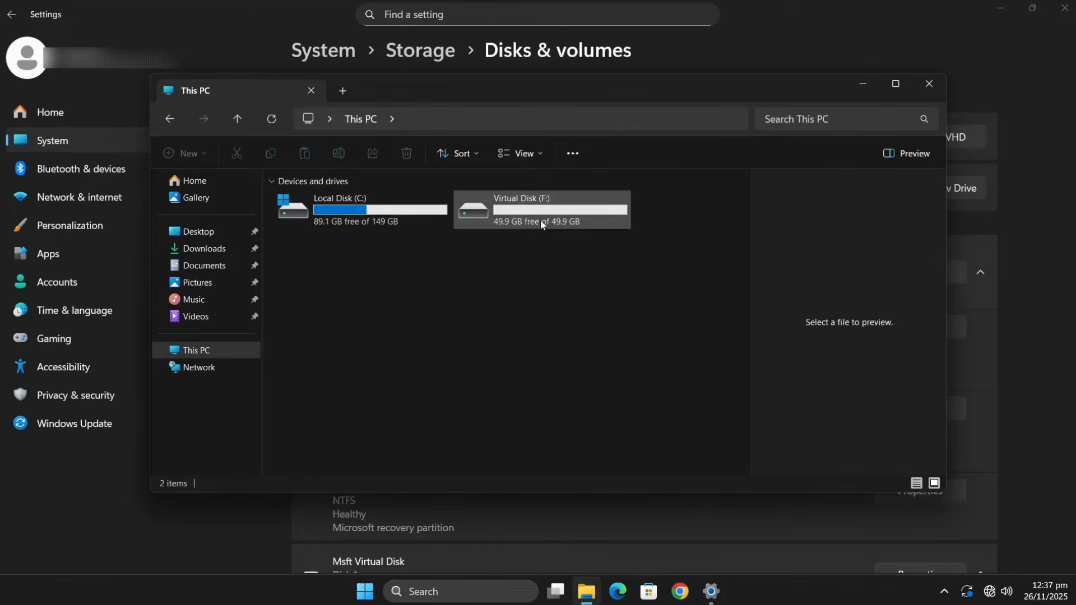
pyautogui.click(538, 214)
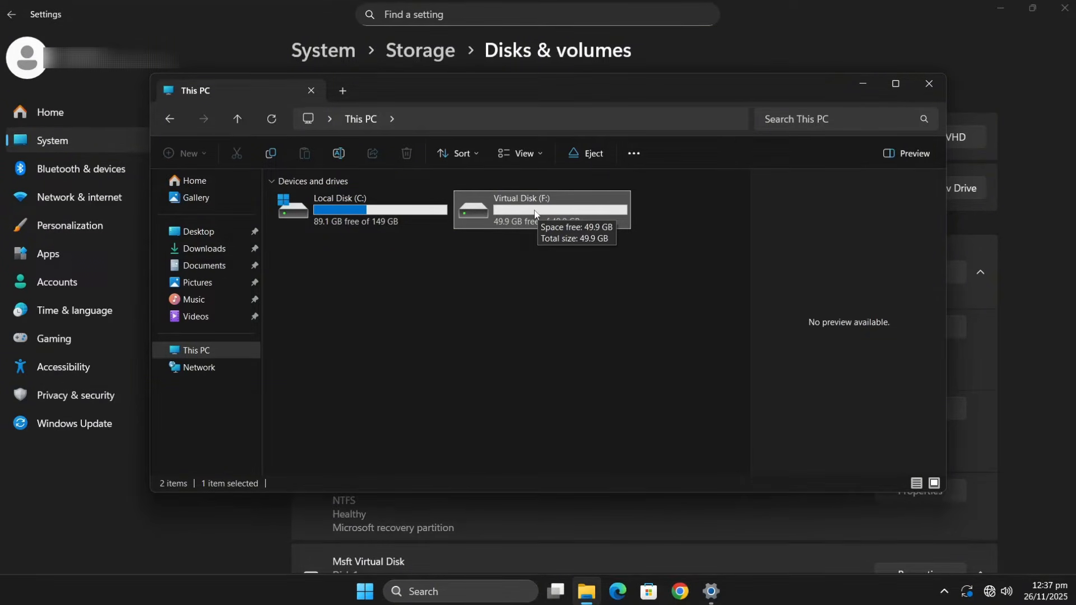
pyautogui.doubleClick(341, 210)
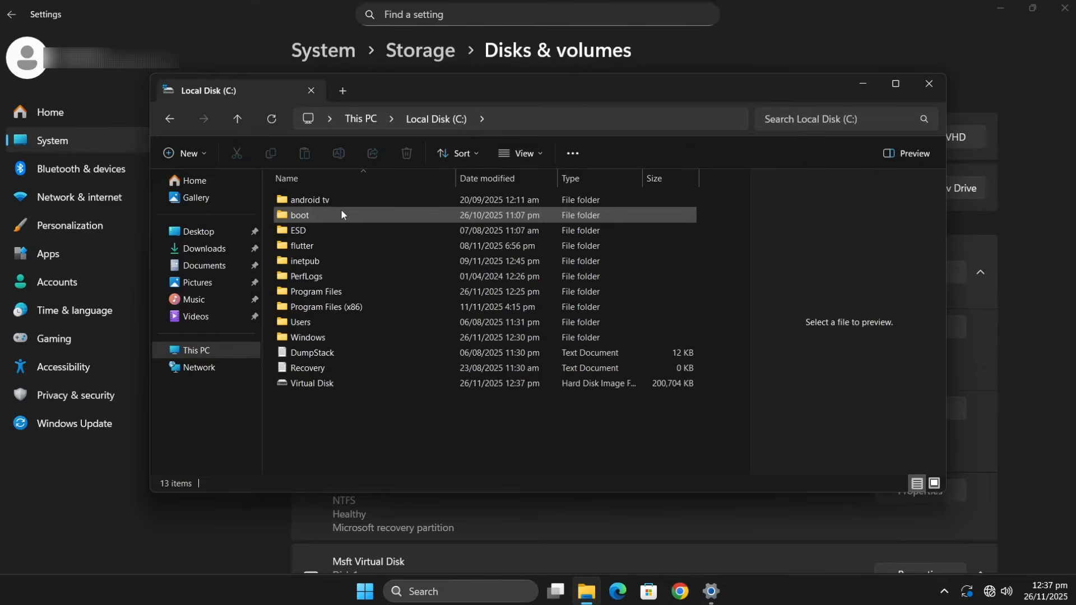
pyautogui.click(311, 386)
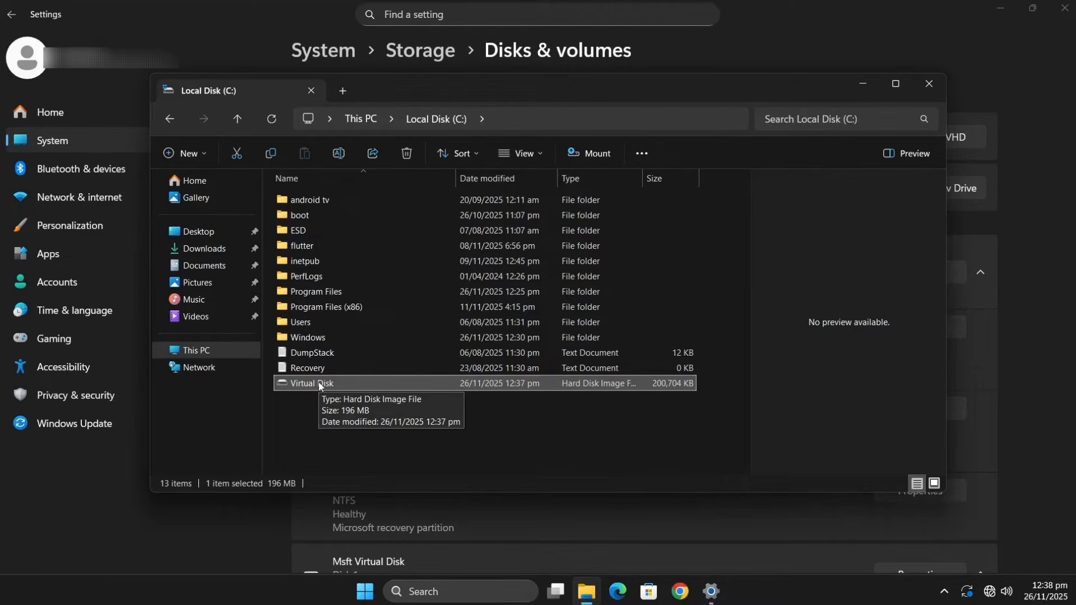
# Eject the Virtual Disk (F:) drive from This PC.
pyautogui.click(185, 351)
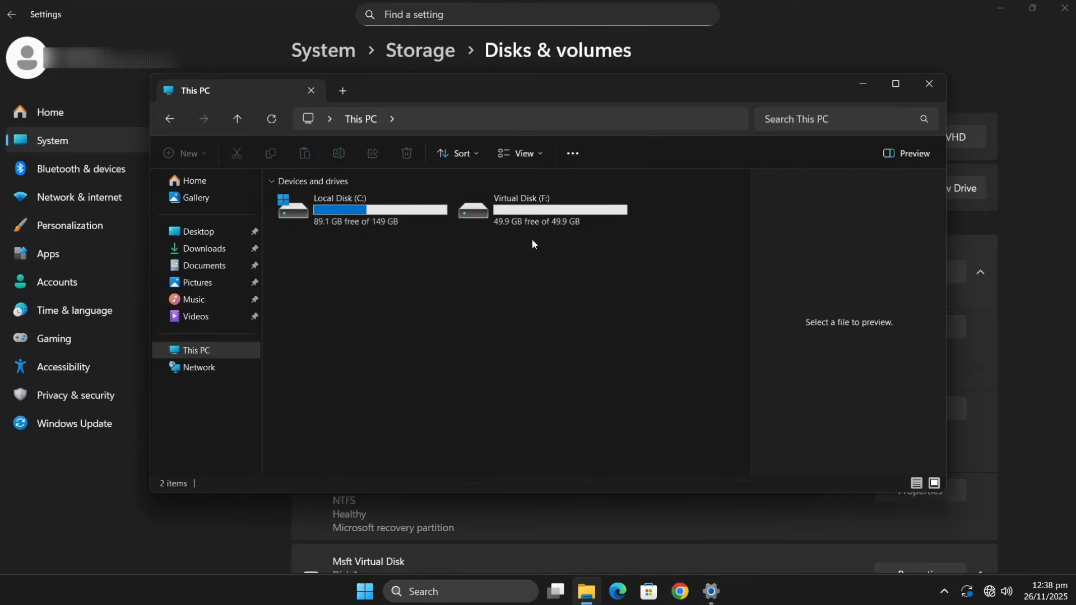
pyautogui.click(533, 220)
pyautogui.rightClick(533, 220)
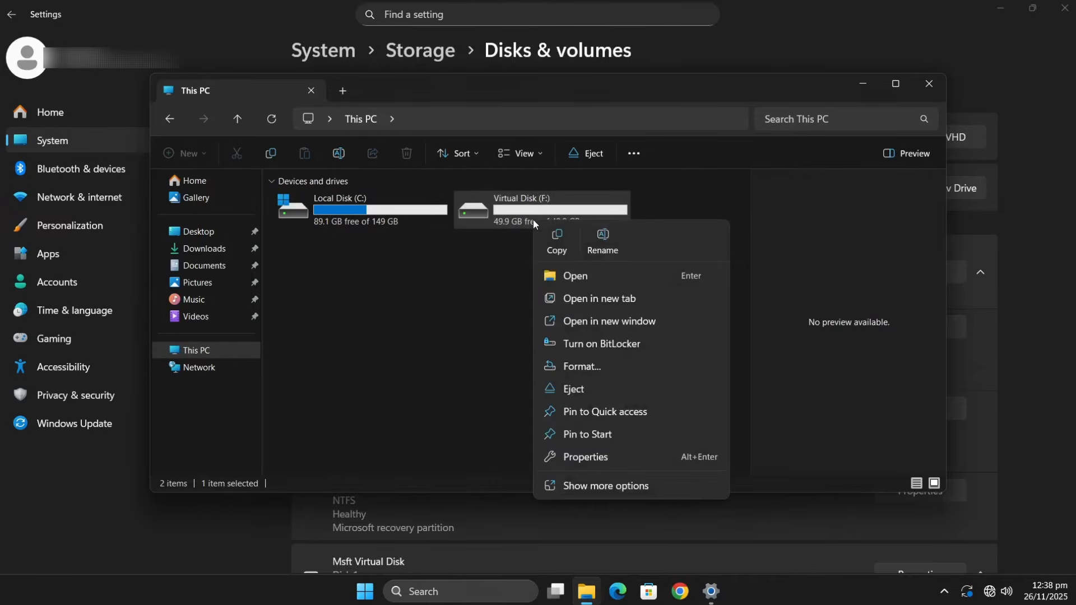
pyautogui.click(588, 390)
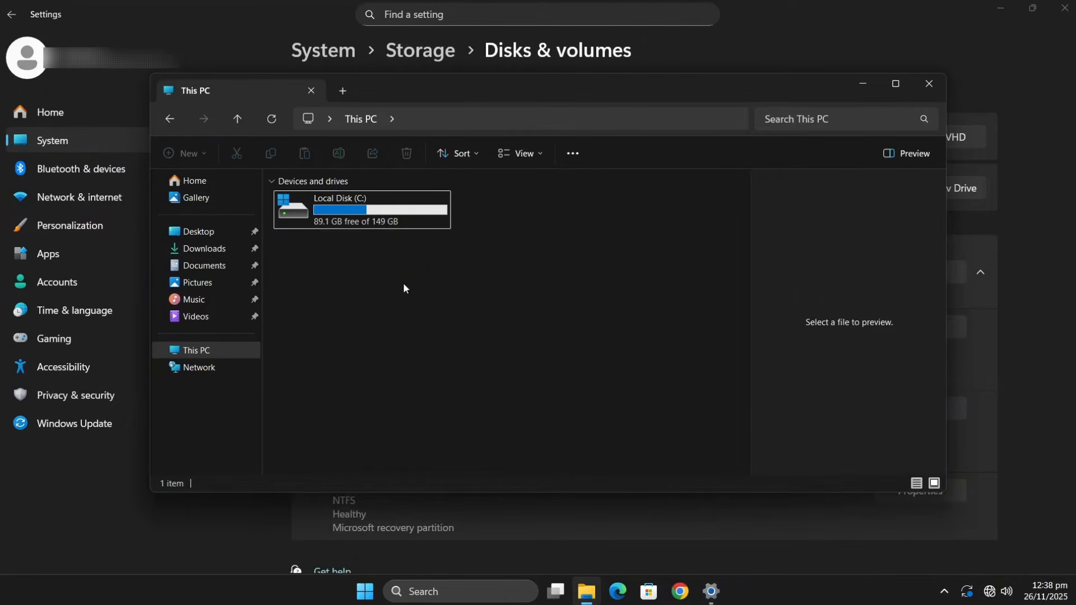
# Mount the Virtual Disk image file stored on Local Disk (C:) and check the drive in This PC.
pyautogui.doubleClick(376, 227)
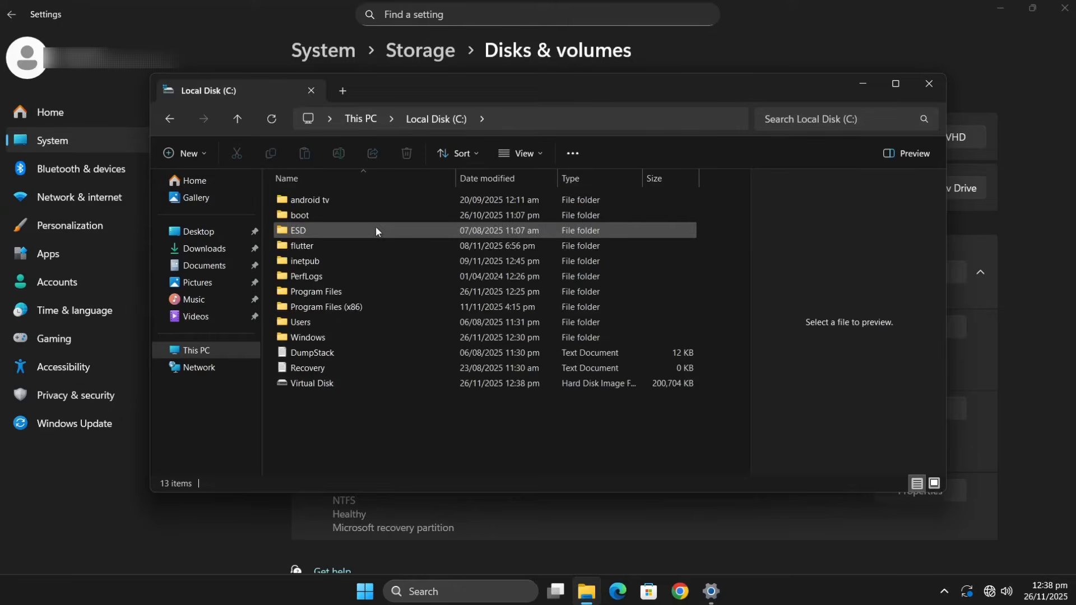
pyautogui.doubleClick(348, 386)
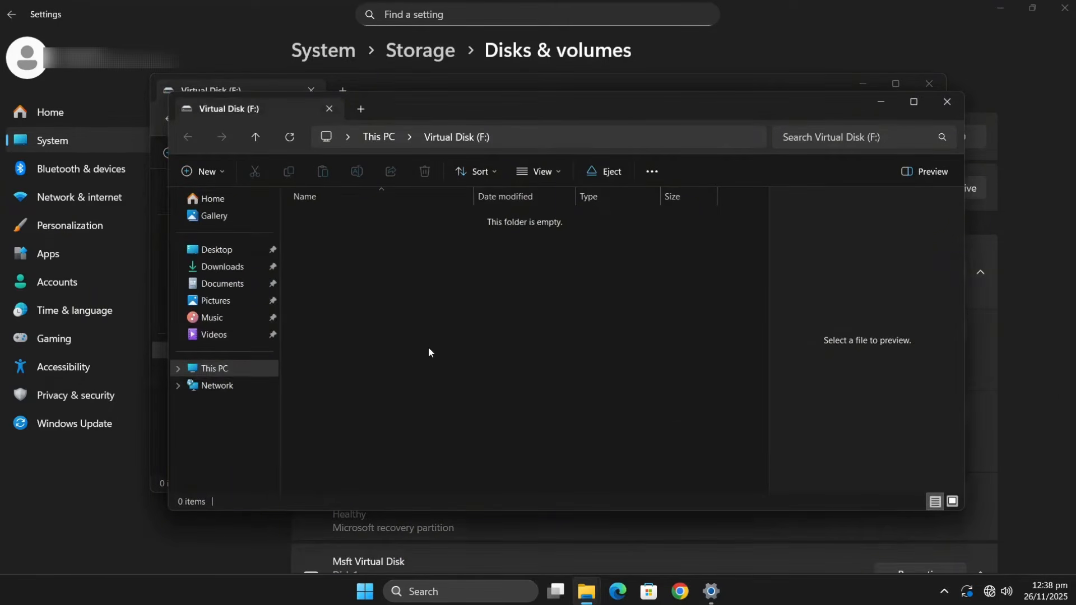
pyautogui.click(254, 368)
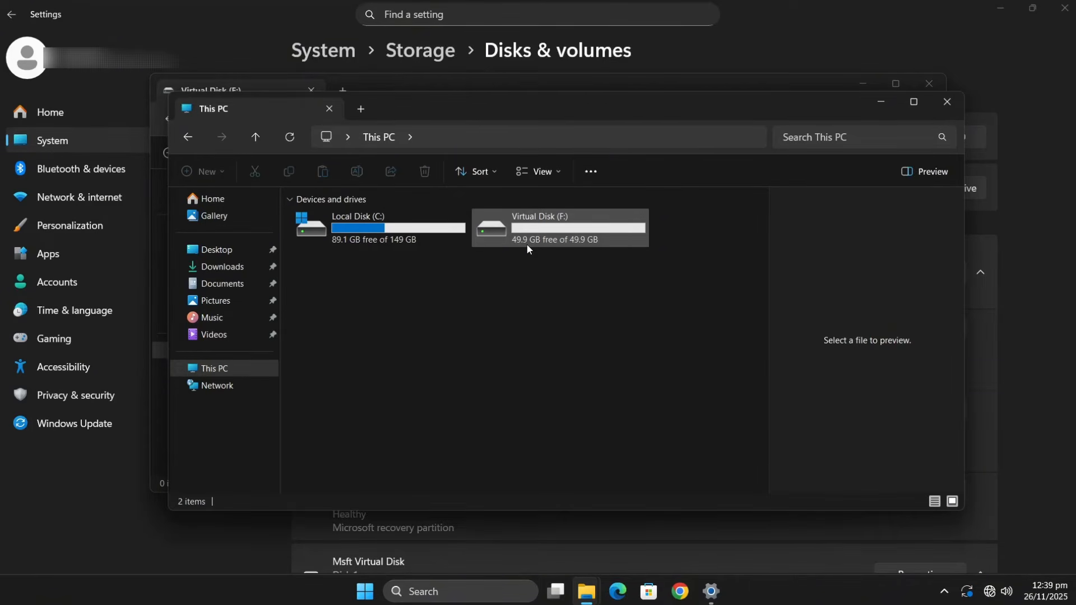
# Search Windows for "control Panel" and open Control Panel.
pyautogui.click(434, 590)
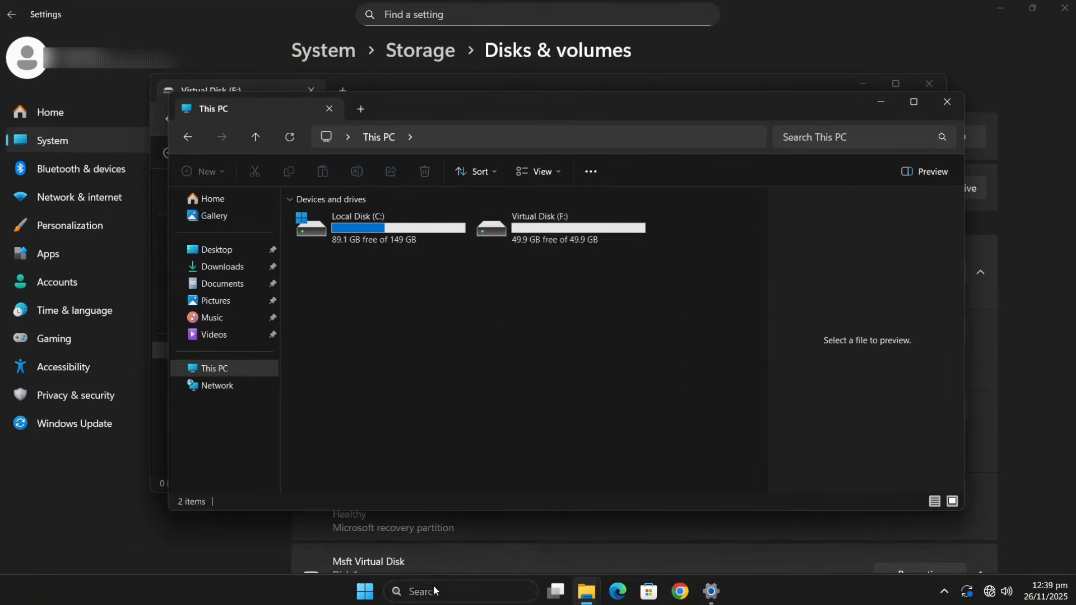
pyautogui.write('control Panel')
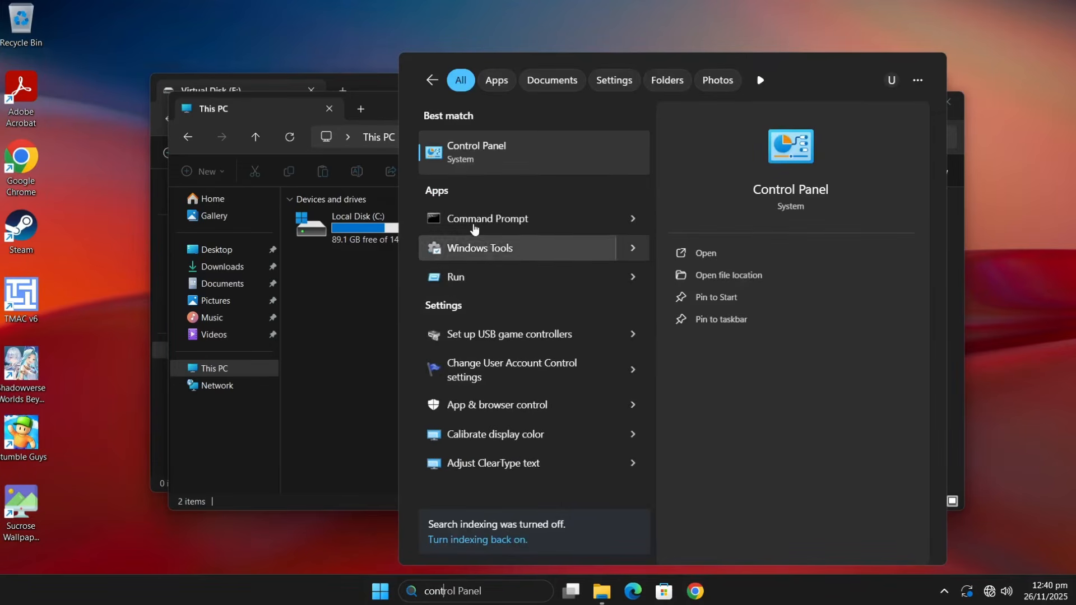
pyautogui.click(483, 163)
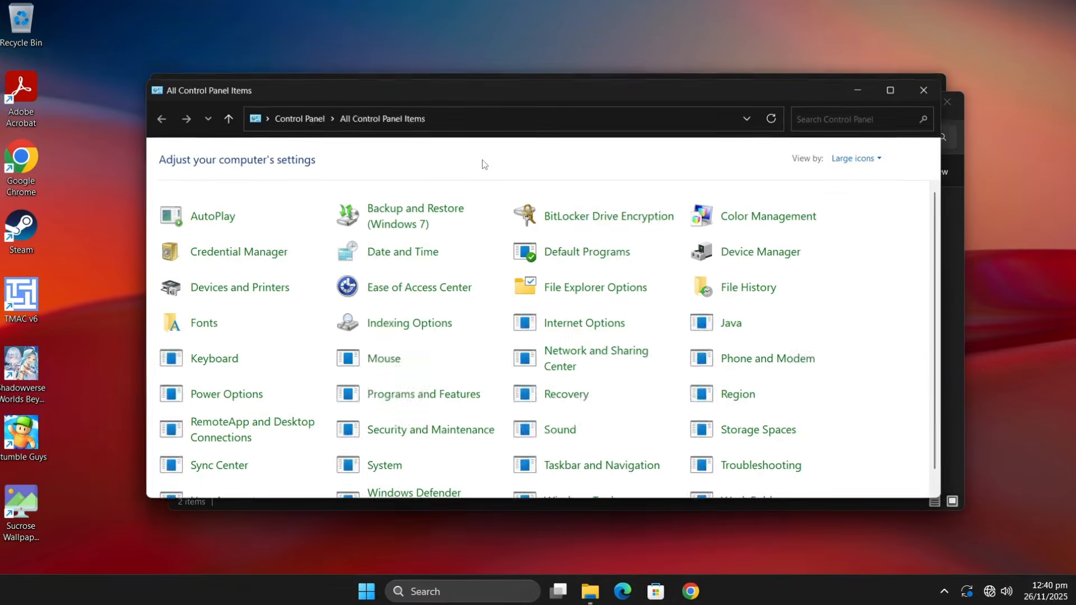
# Check Virtual Disk (F:) as the hard disk save location for a system image in Backup and Restore (Windows 7), and close Control Panel.
pyautogui.click(399, 210)
pyautogui.click(197, 181)
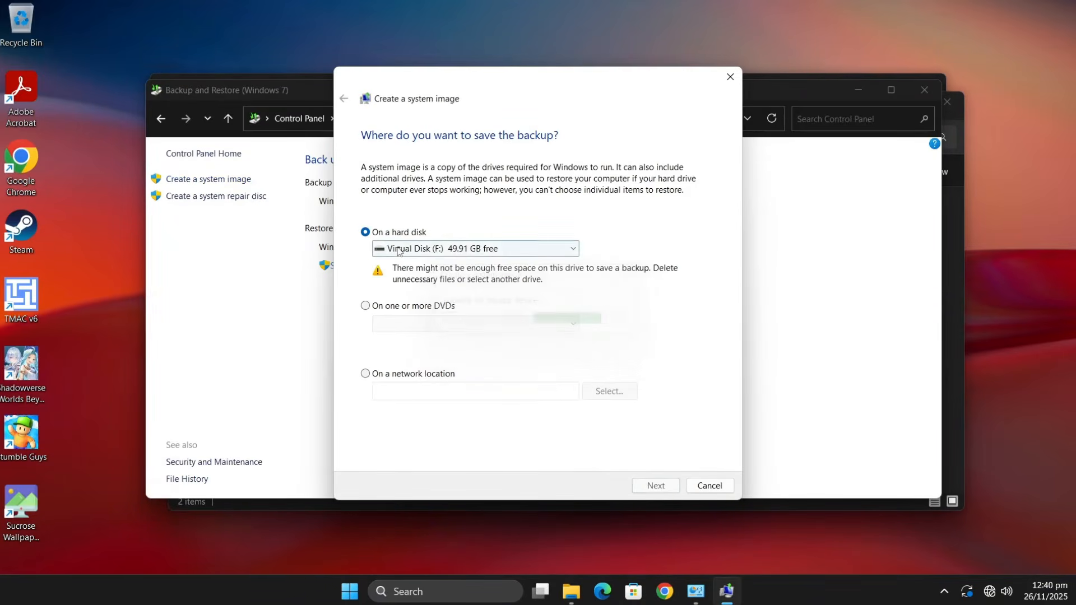
pyautogui.click(424, 252)
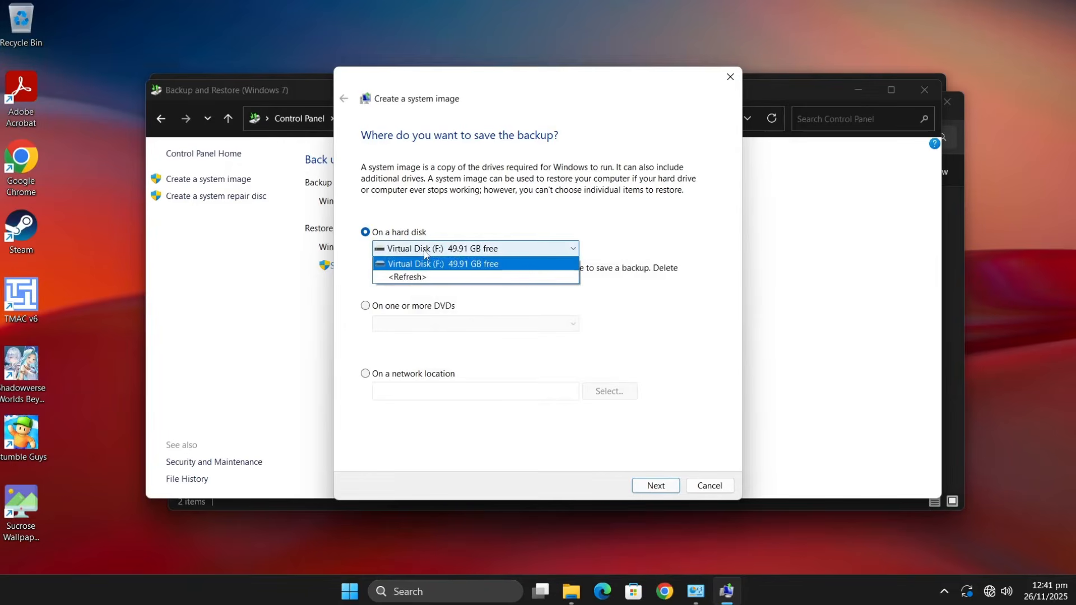
pyautogui.click(426, 263)
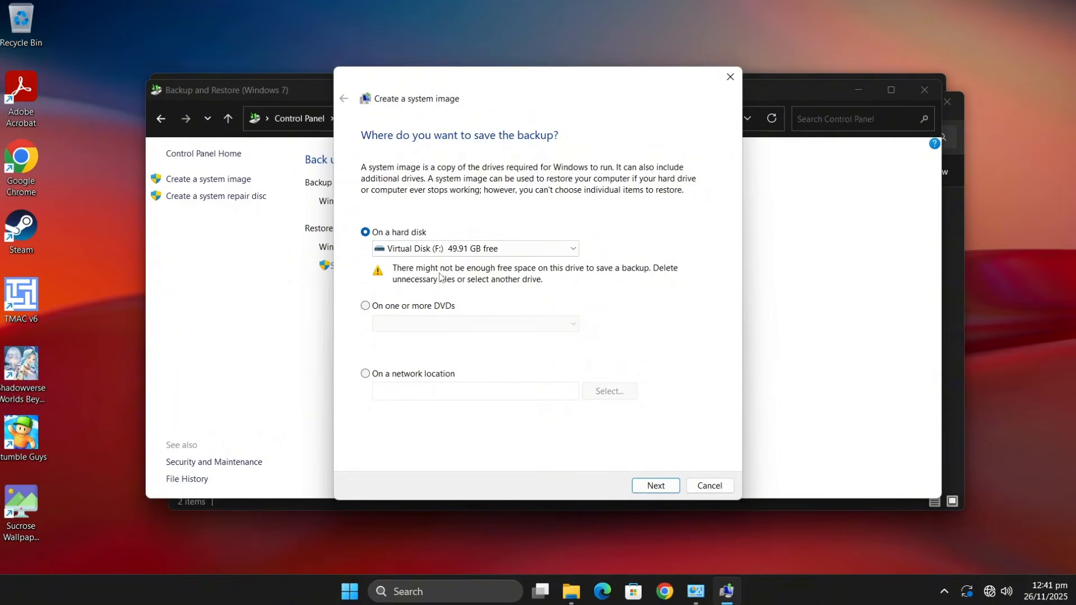
pyautogui.click(730, 77)
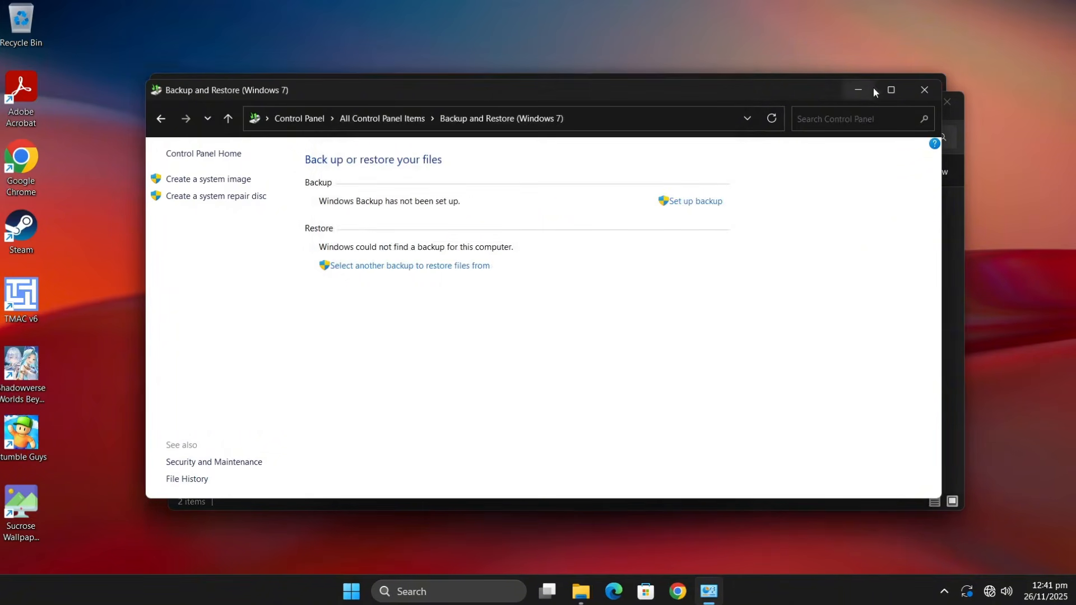
pyautogui.click(922, 91)
# Start BitLocker setup for Virtual Disk (F:) with password unlocking, and enter and re-enter the drive password.
pyautogui.click(528, 246)
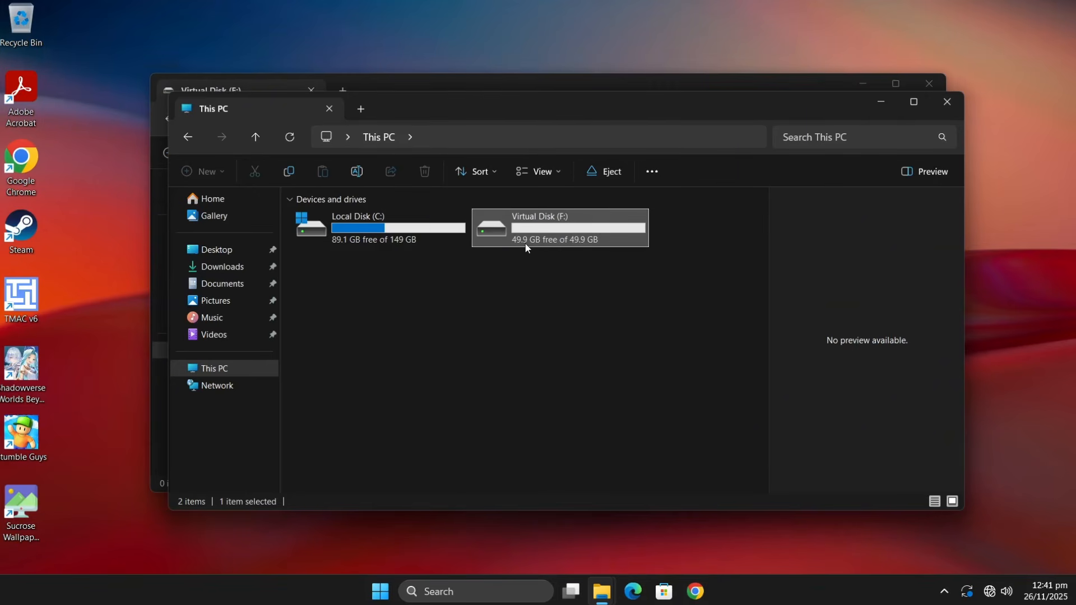
pyautogui.rightClick(527, 247)
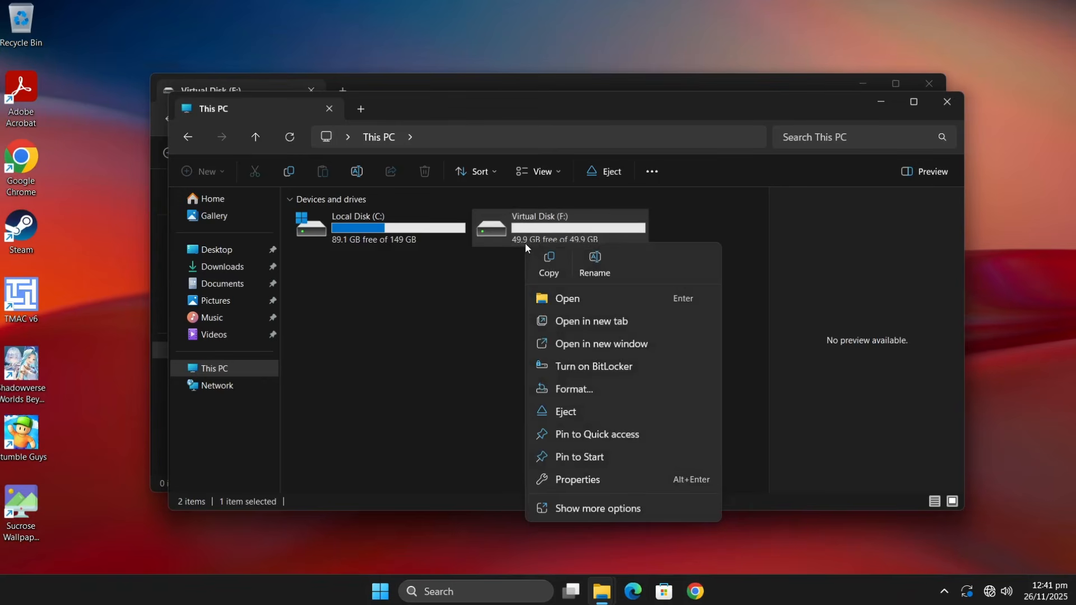
pyautogui.click(577, 368)
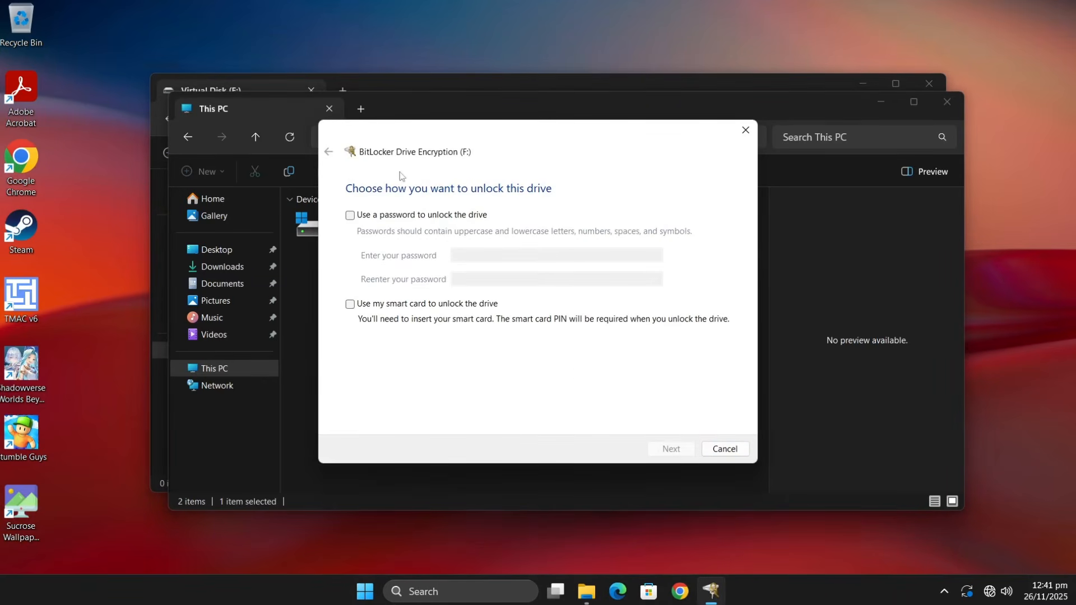
pyautogui.click(373, 215)
pyautogui.press('Tab')
pyautogui.write('••••••••')
pyautogui.press('Tab')
pyautogui.write('••')
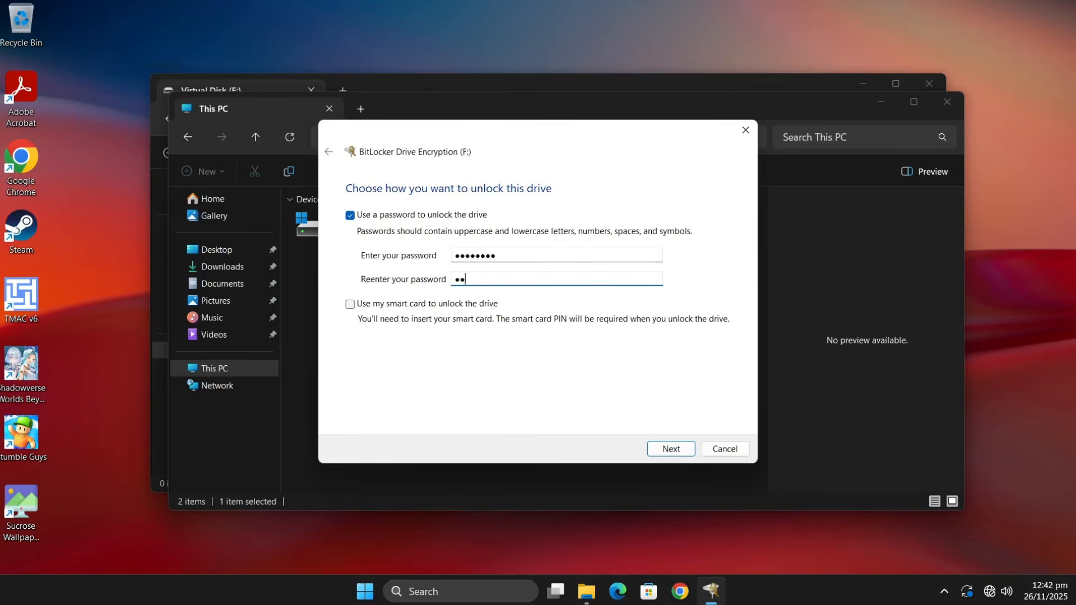
pyautogui.write('••••••')
pyautogui.click(665, 448)
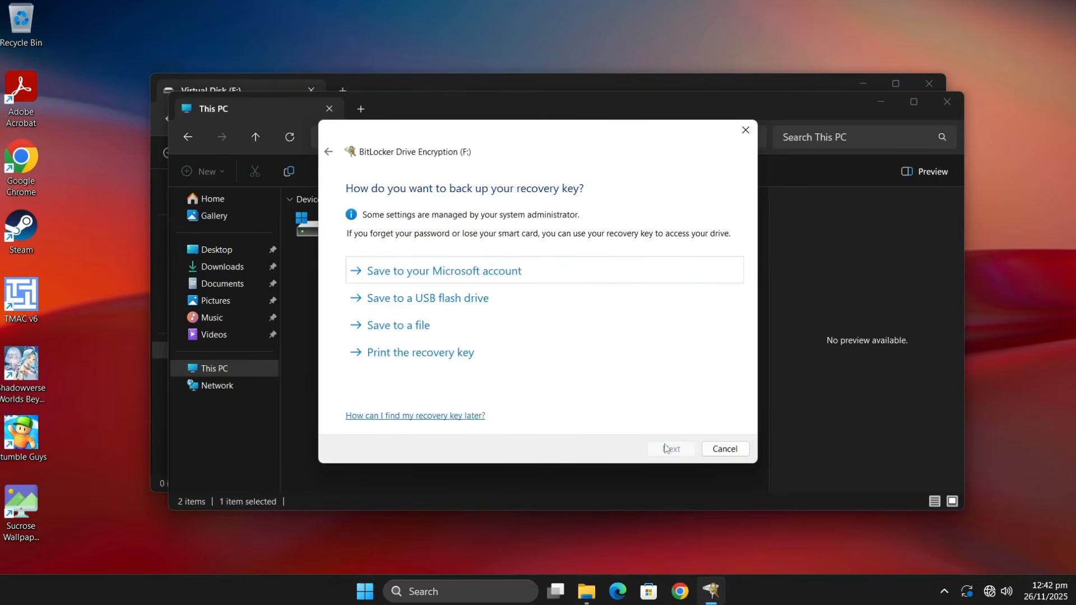
# Try the USB flash drive, file and print options for backing up the recovery key, and cancel the BitLocker setup.
pyautogui.click(437, 301)
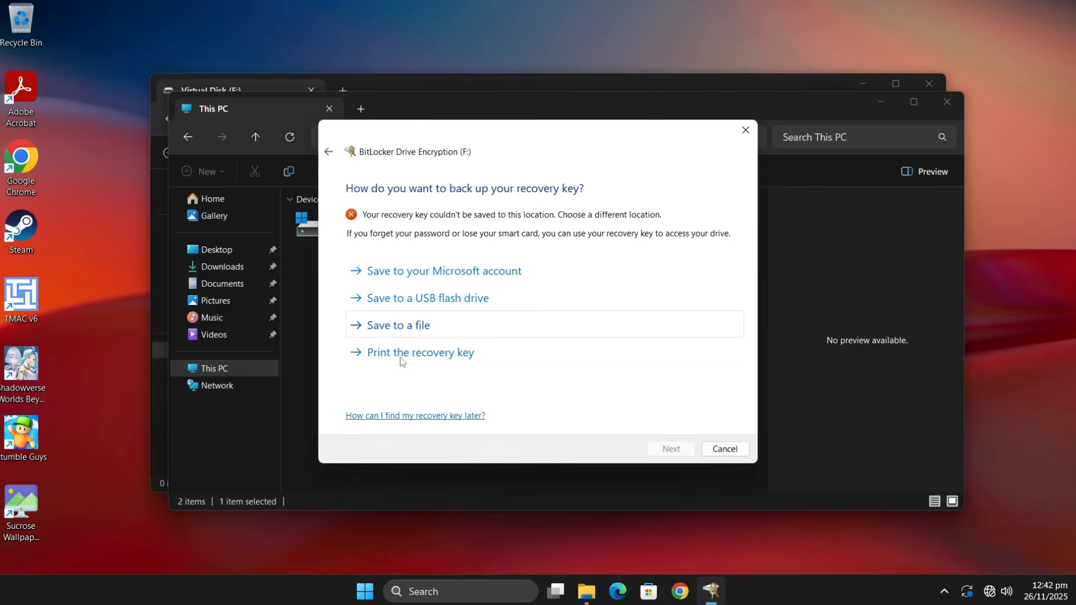
pyautogui.click(400, 354)
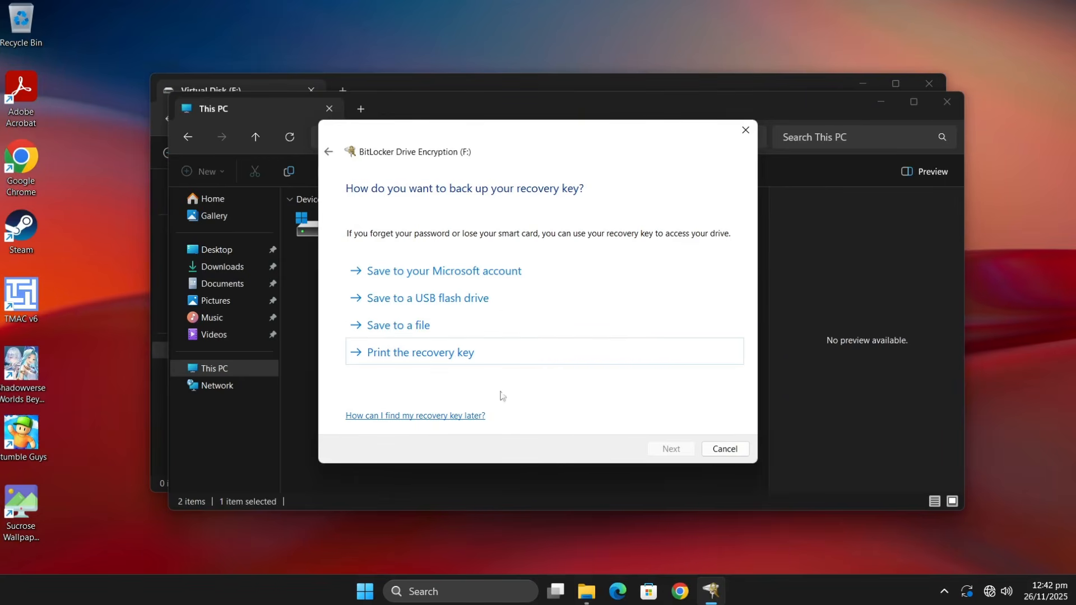
pyautogui.click(720, 452)
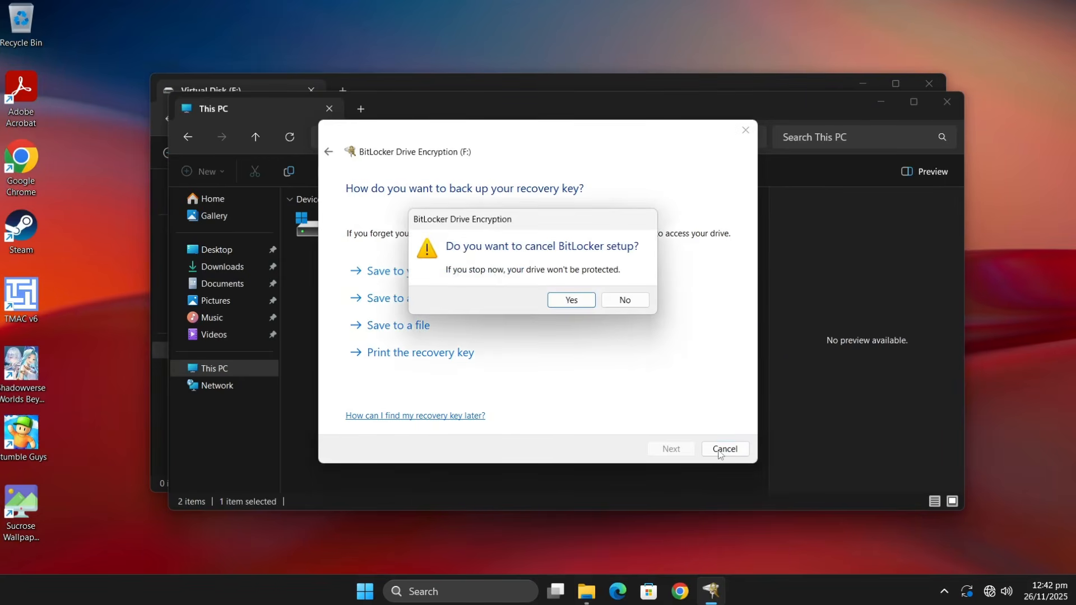
pyautogui.click(571, 300)
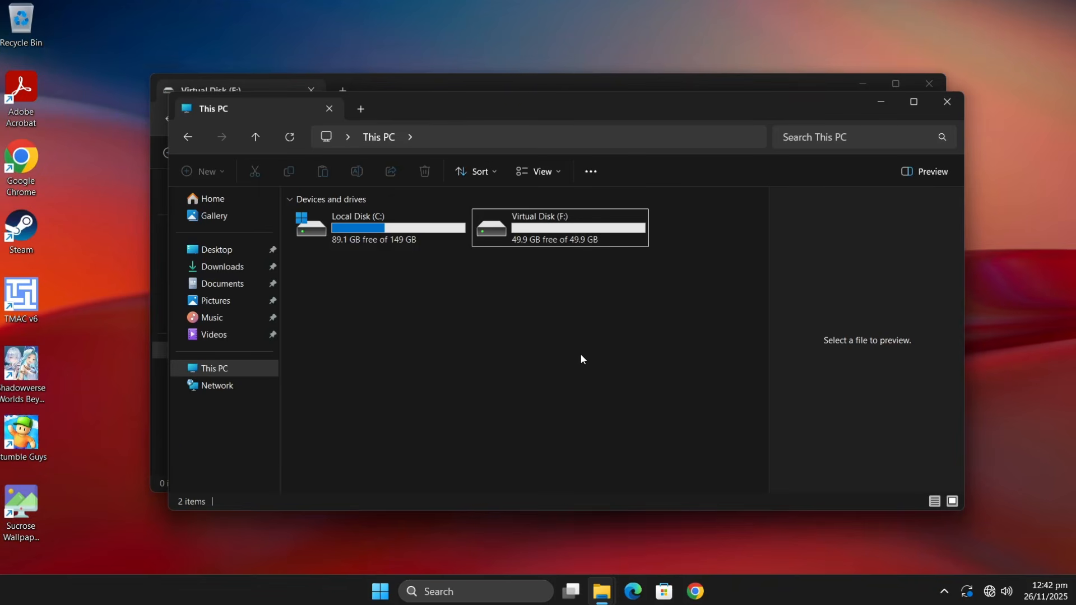
# Close the This PC and Virtual Disk (F:) windows to return to the desktop.
pyautogui.click(944, 105)
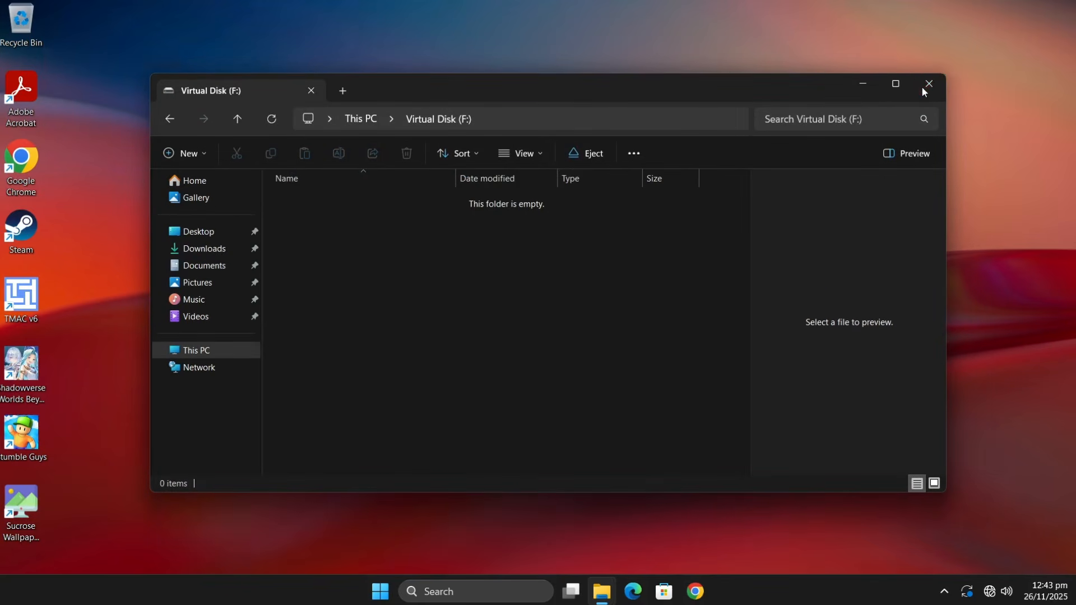
pyautogui.click(923, 88)
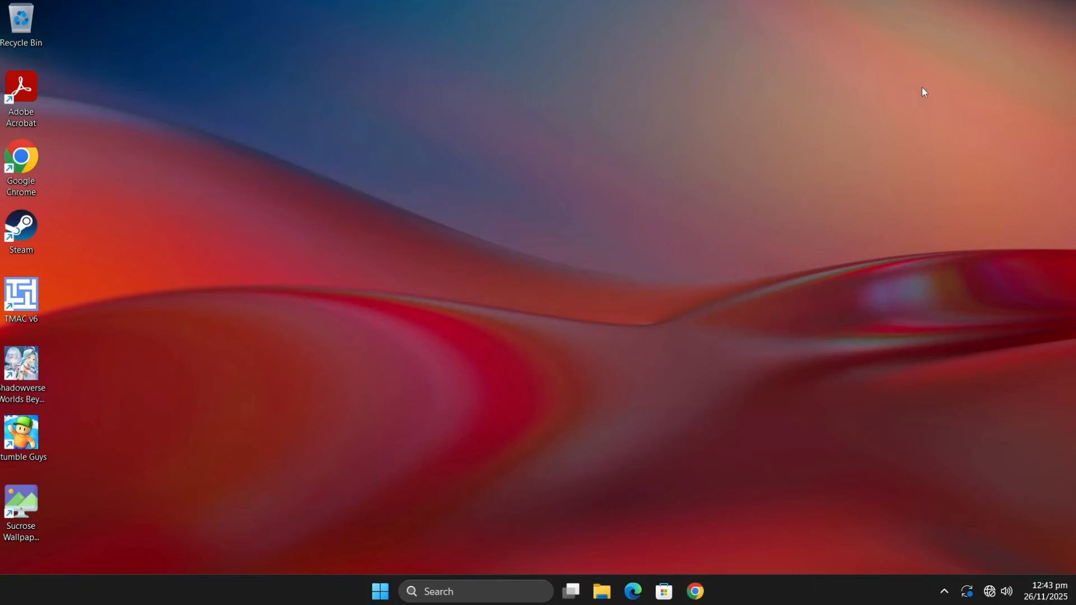